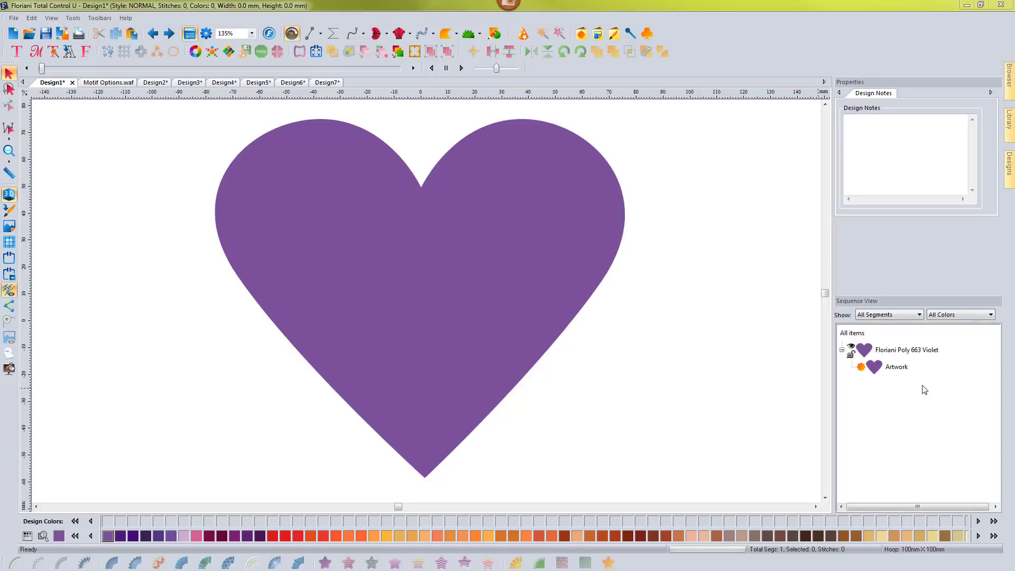
Convert the filled heart artwork into a Steil-Run stitch outline.
click(897, 368)
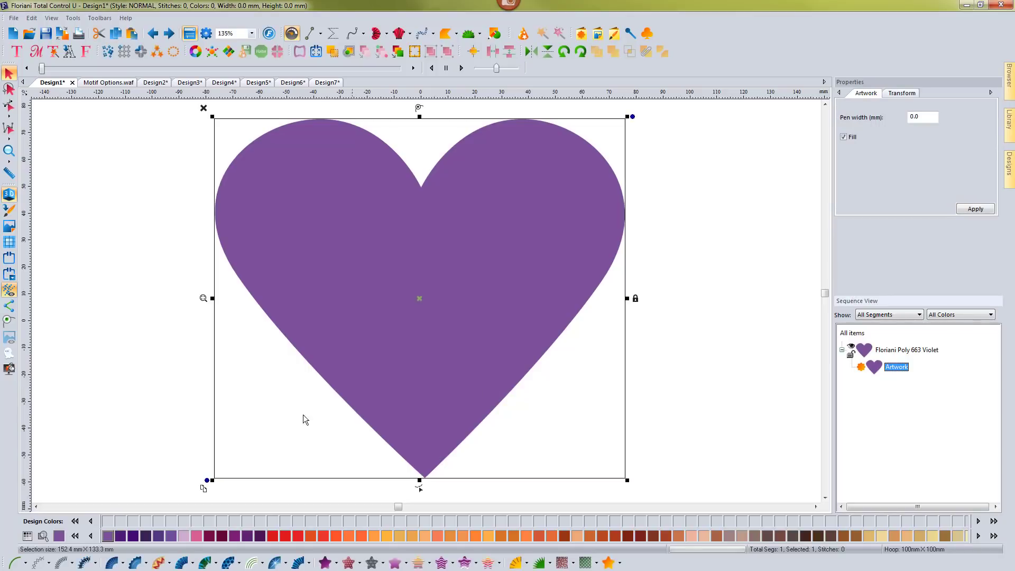
click(83, 564)
click(83, 563)
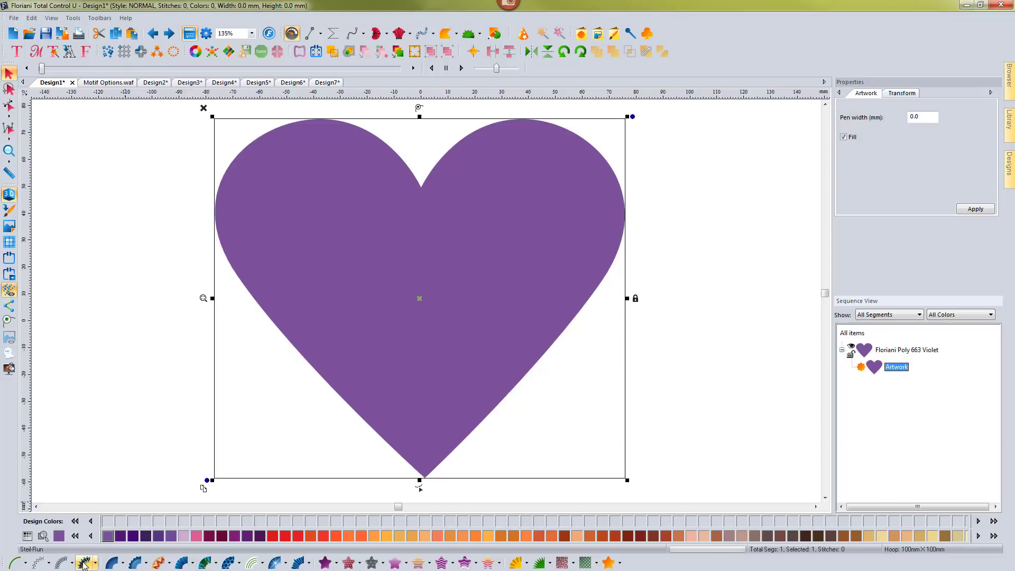
click(83, 563)
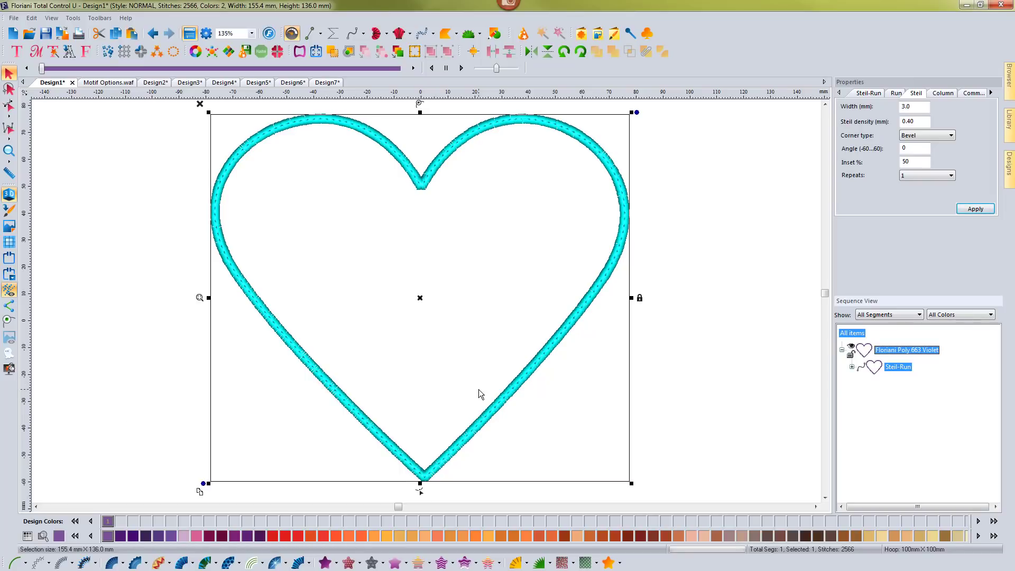
click(181, 328)
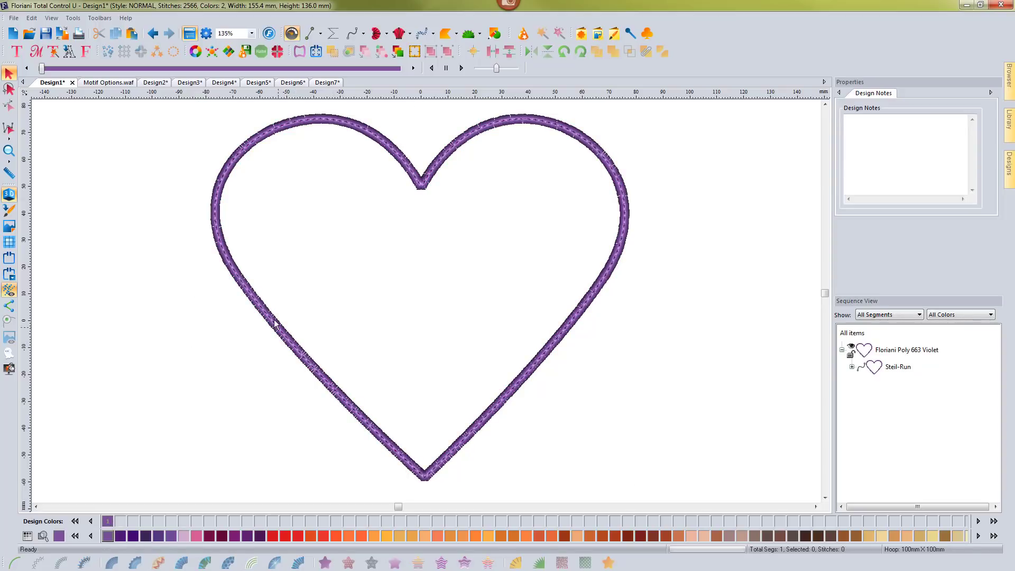
Recolor the Steil-Run's first thread to Floriani Poly 601 Zephyr and its second thread to Floriani Poly 600 Viola.
click(315, 371)
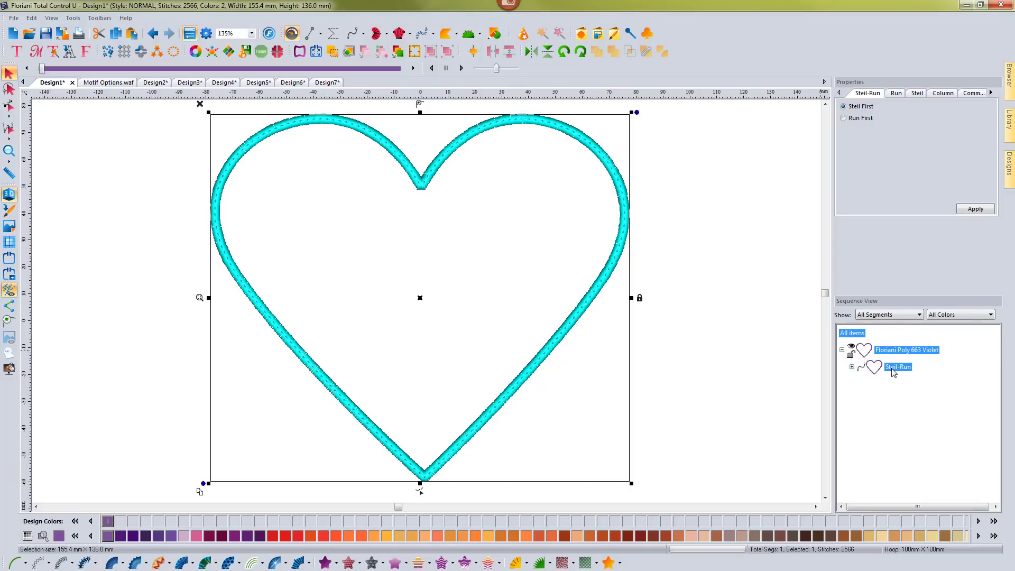
click(852, 367)
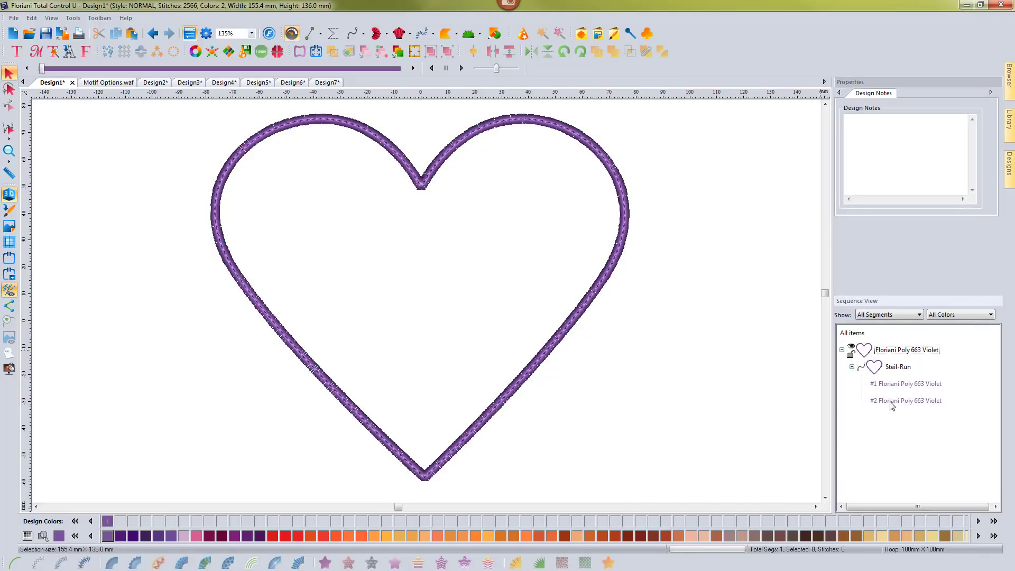
click(893, 385)
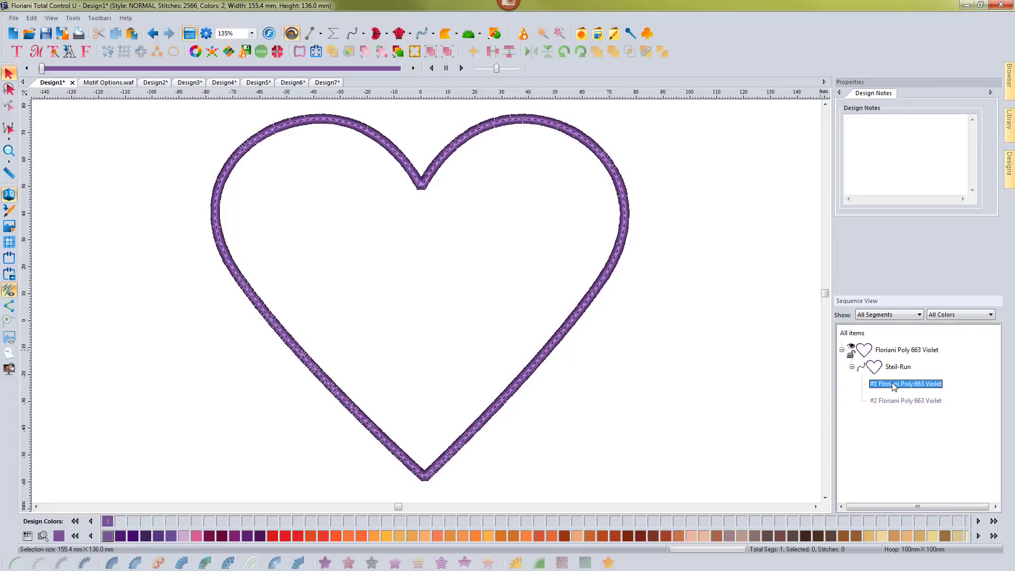
click(897, 402)
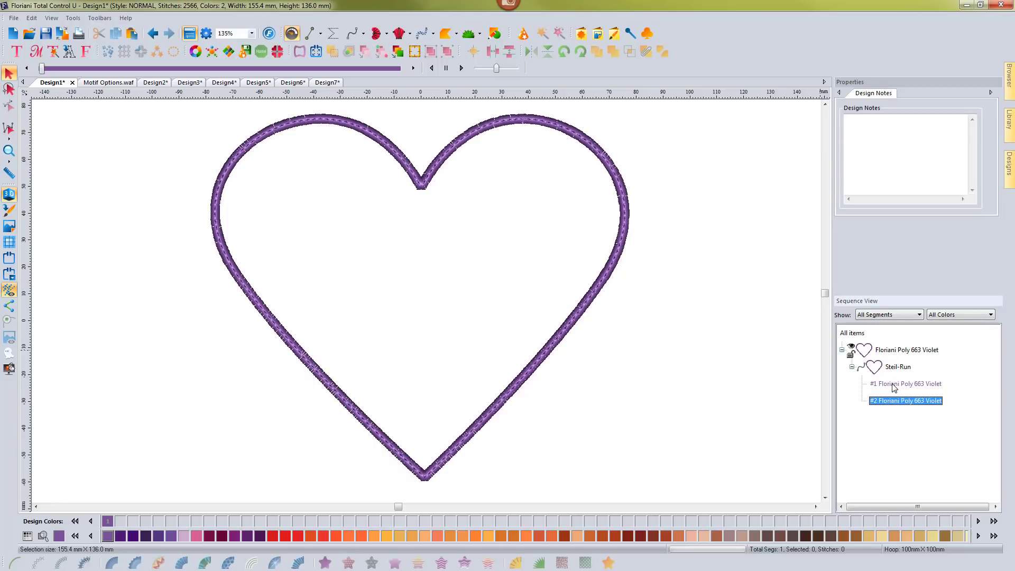
click(893, 385)
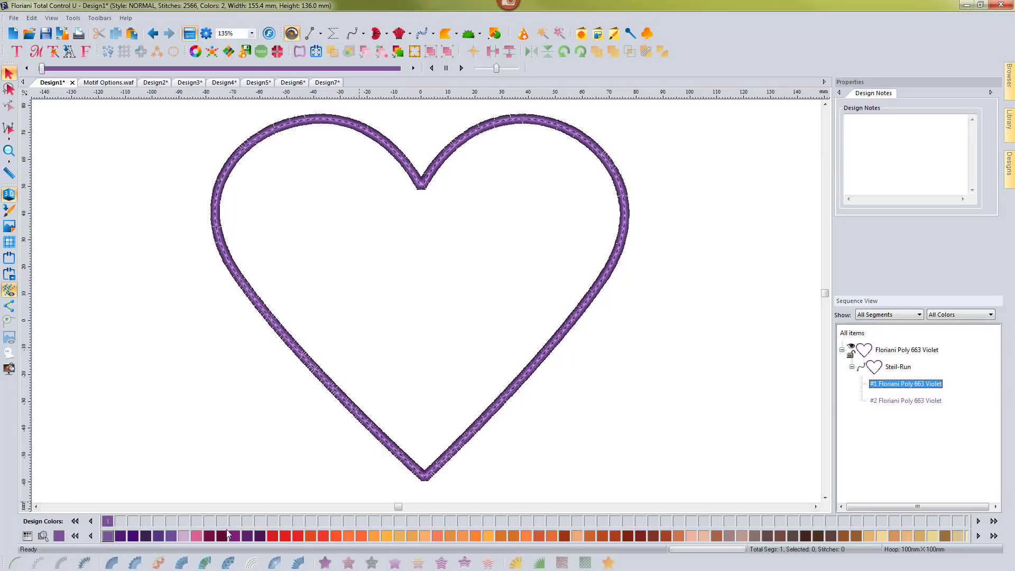
click(195, 537)
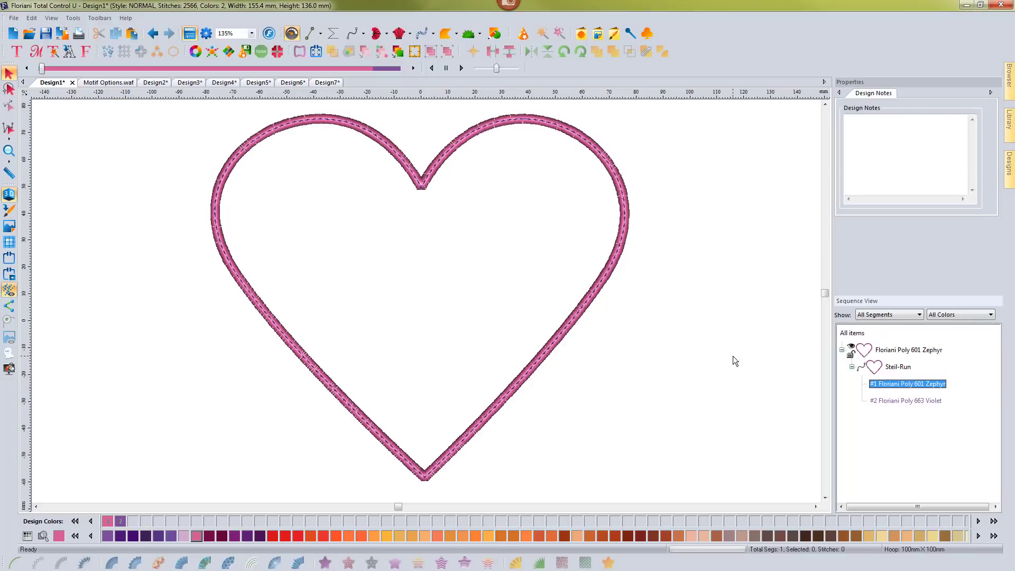
click(894, 400)
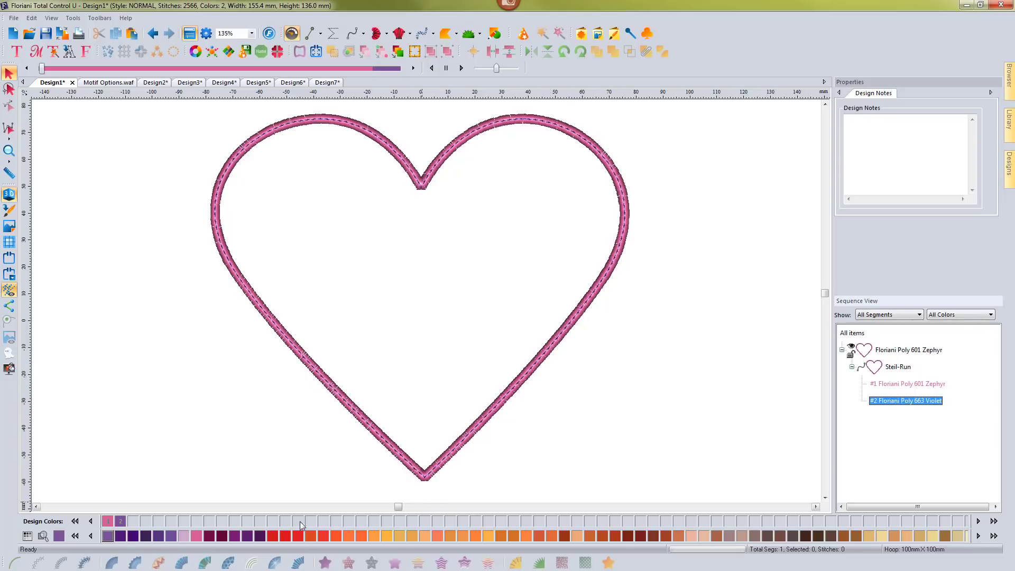
click(183, 537)
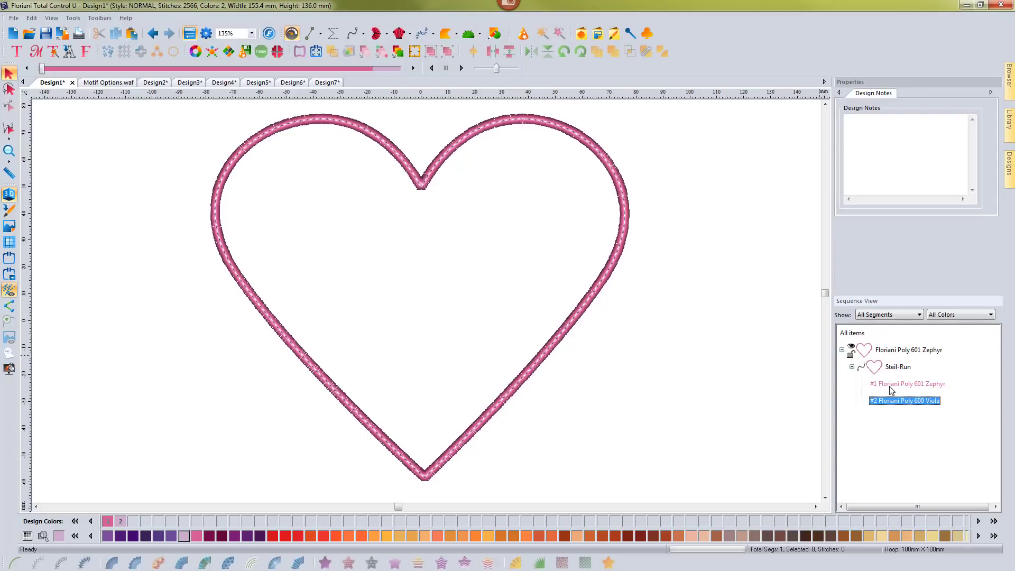
Change the run type of the heart's Steil-Run to Motif, using motif pattern 213.
click(897, 368)
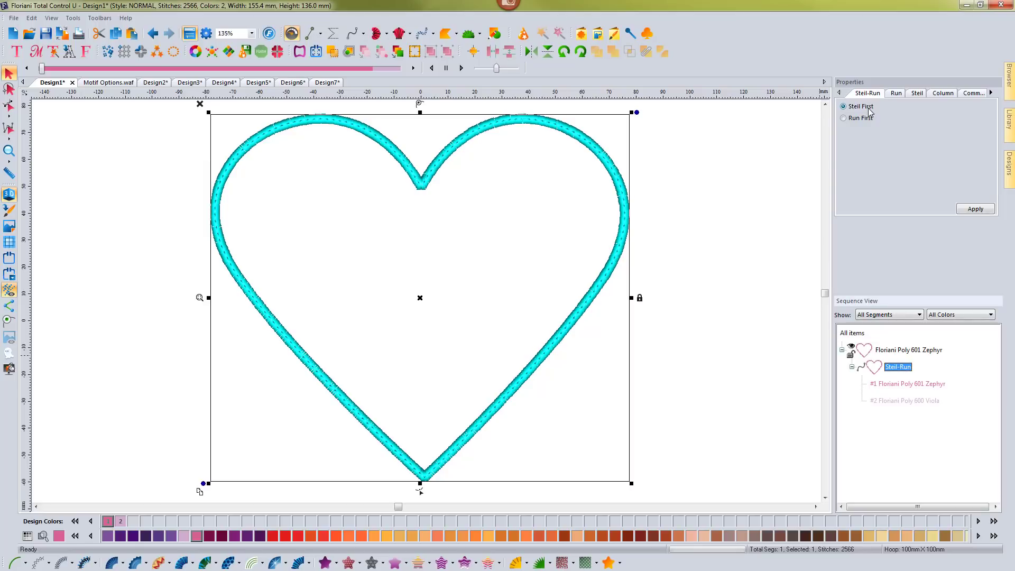
click(896, 94)
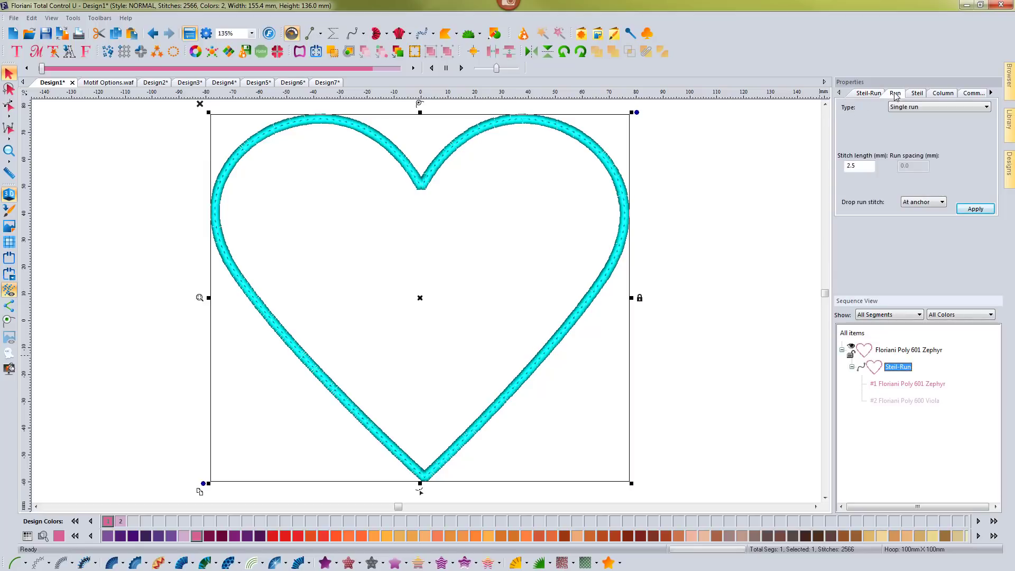
click(916, 109)
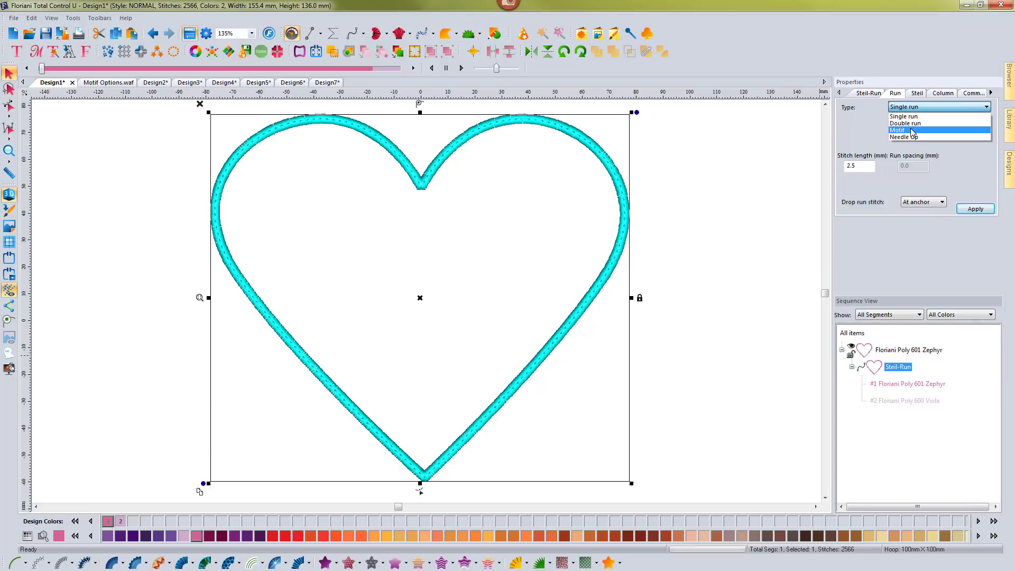
click(911, 131)
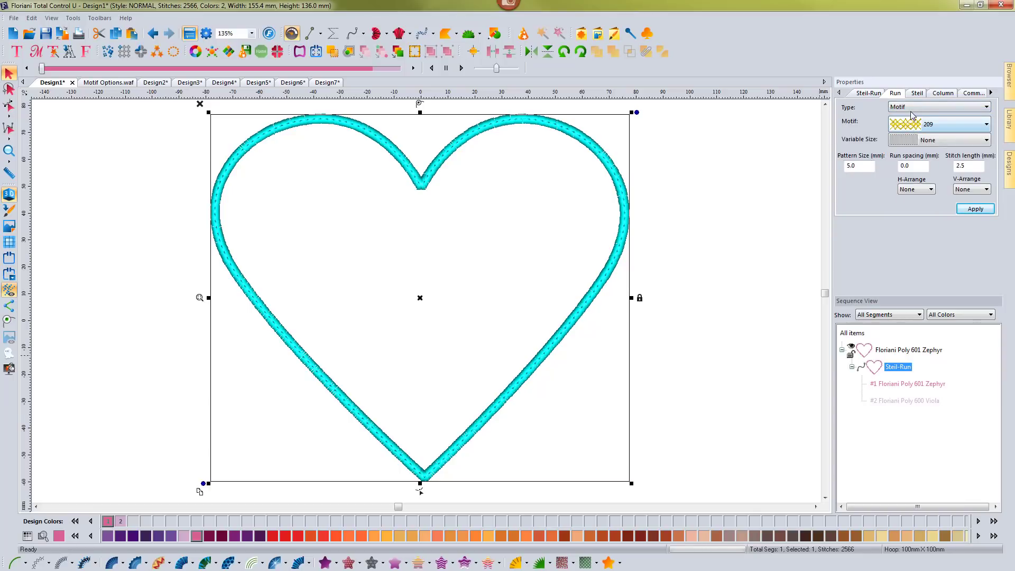
click(944, 122)
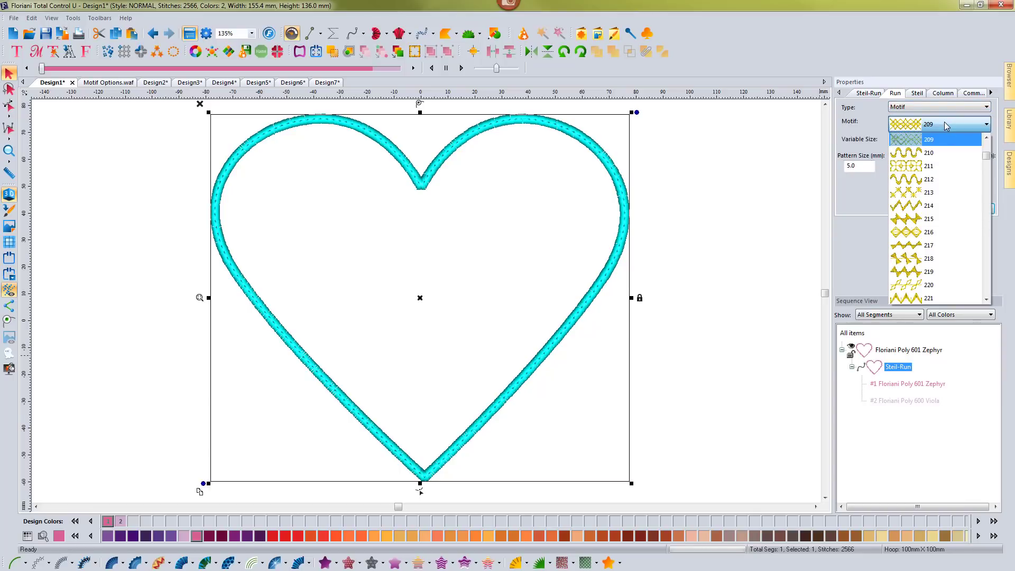
click(916, 192)
click(974, 209)
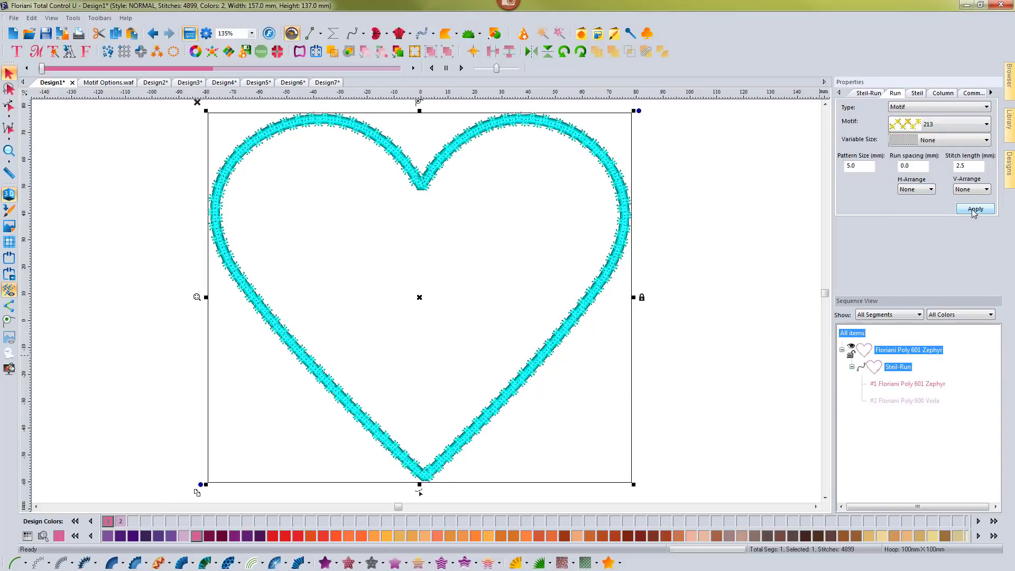
click(708, 205)
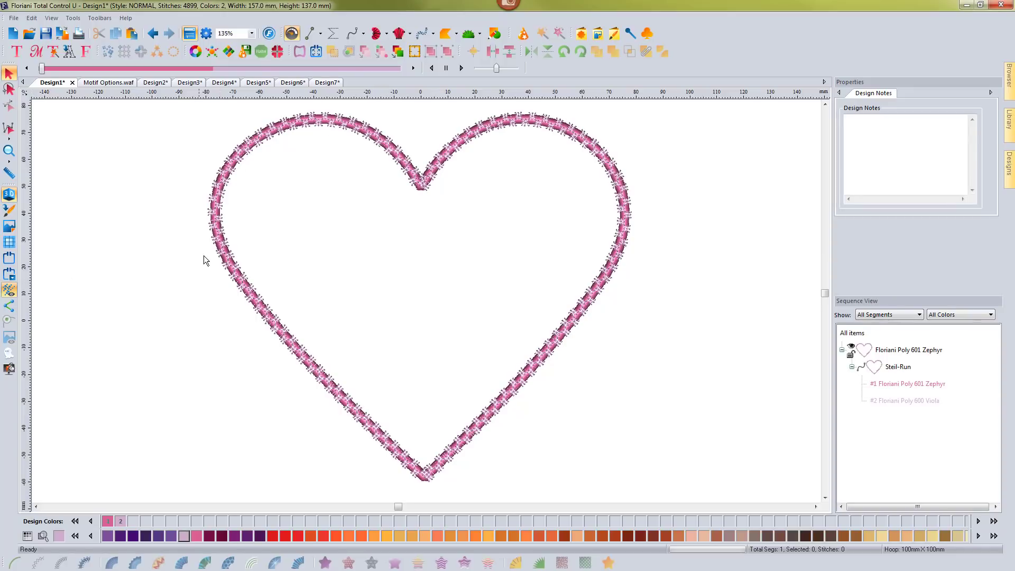
scroll(221, 259, up, 1)
scroll(221, 259, down, 1)
Set the pattern size of the heart's run motif to 8 mm.
click(410, 169)
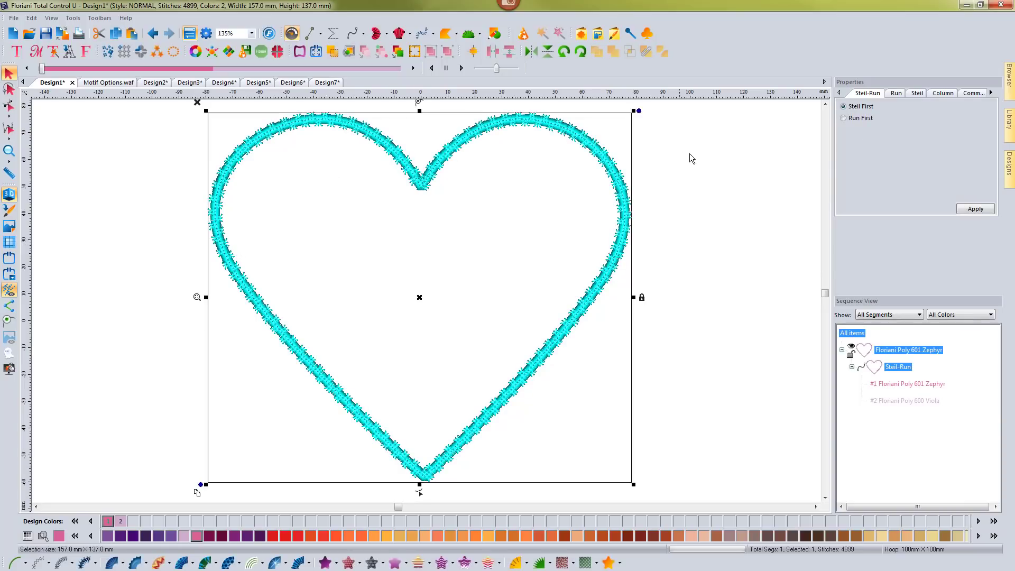
click(896, 95)
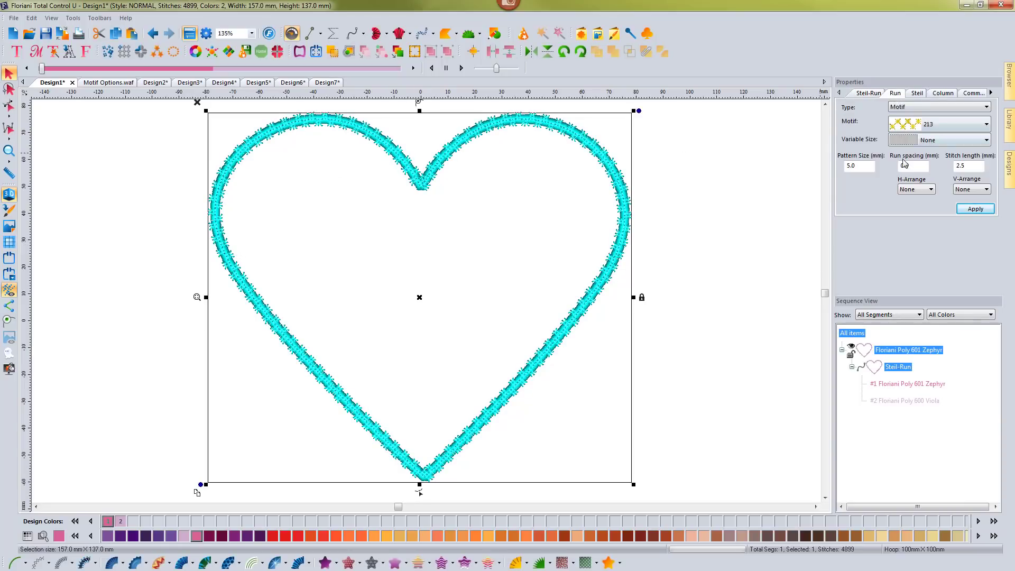
double_click(860, 166)
text(8)
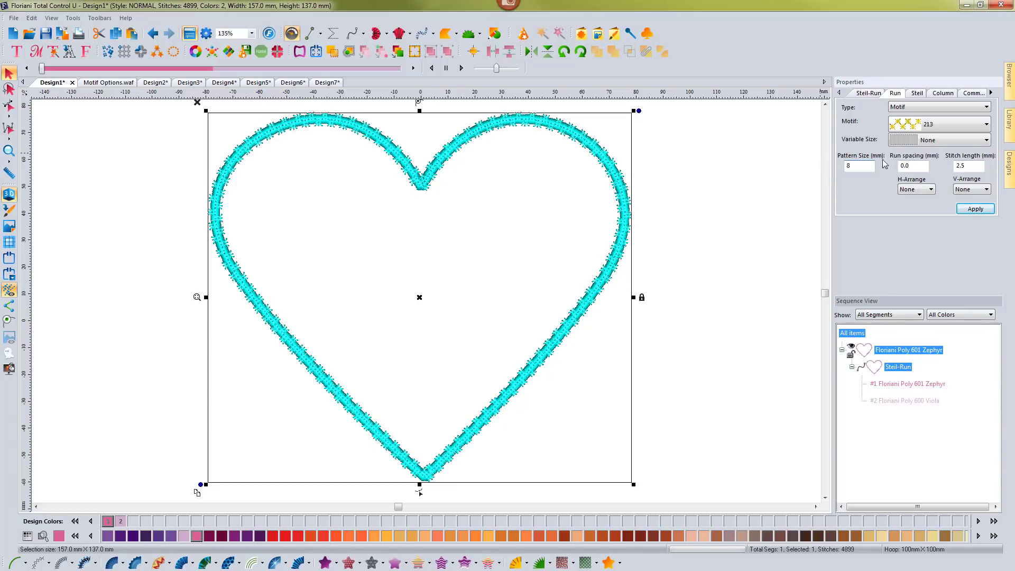
click(975, 209)
click(715, 207)
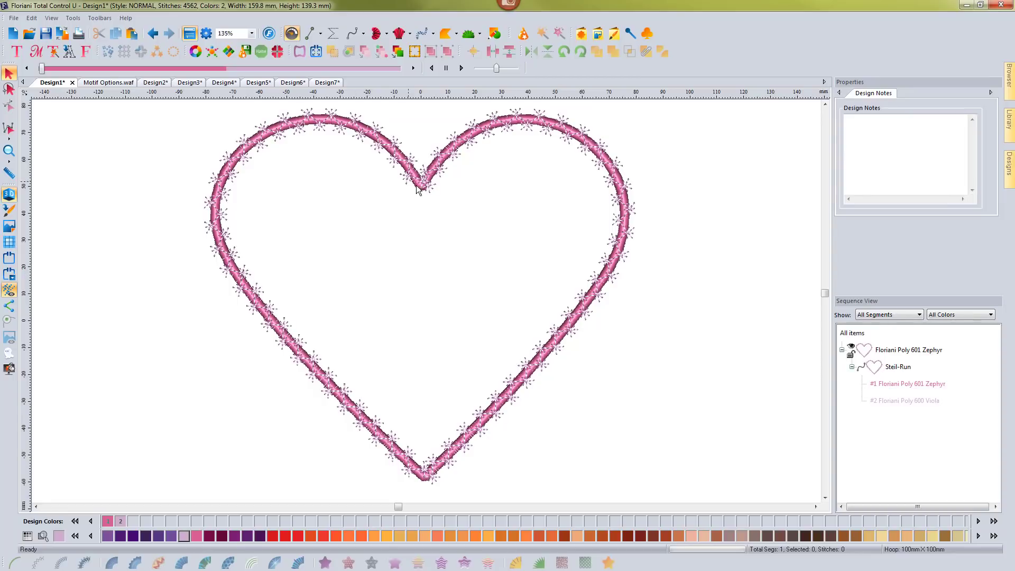
Change the heart's Steil-Run stitching order to Run First.
click(610, 164)
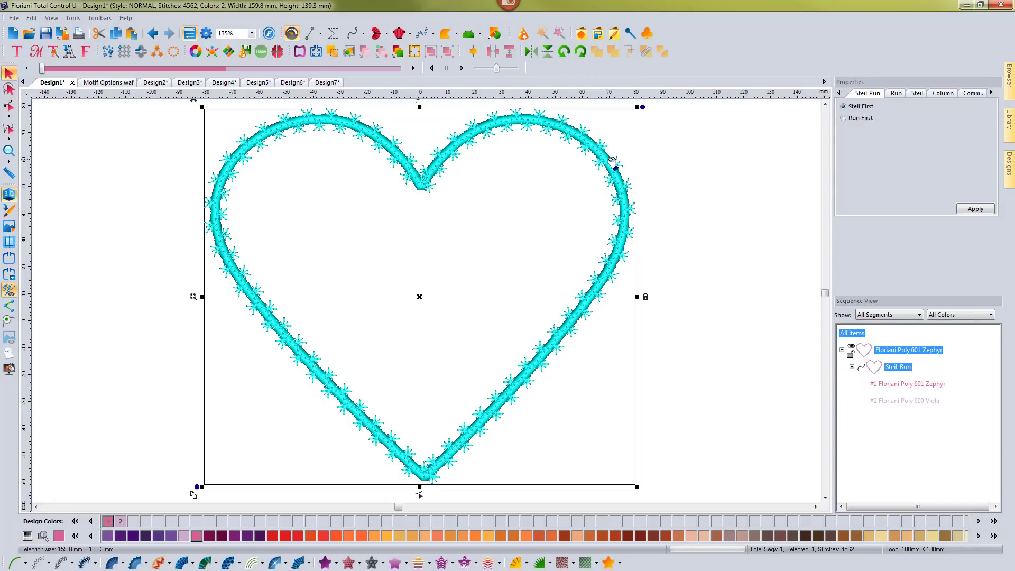
click(895, 95)
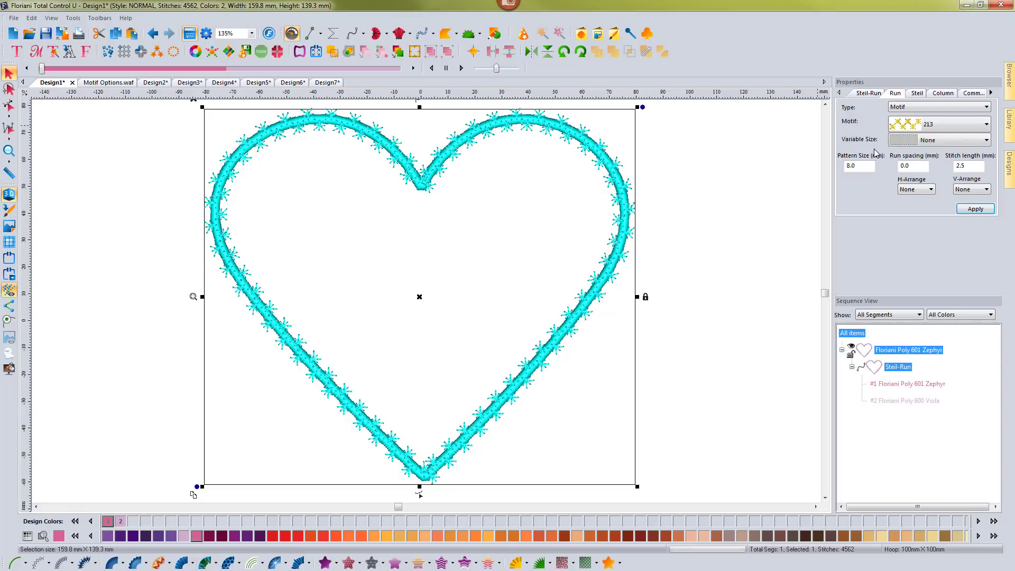
click(865, 96)
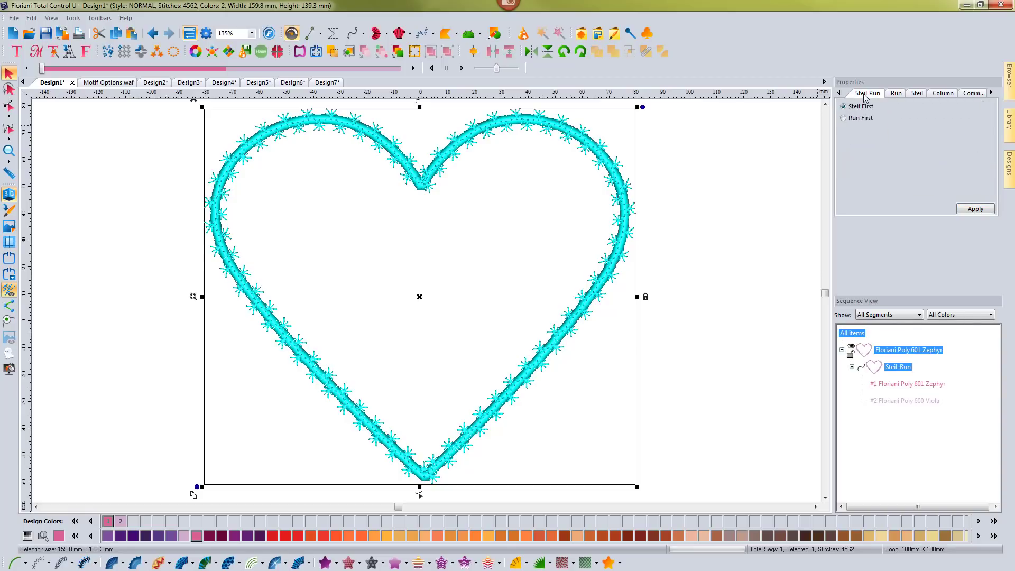
click(843, 118)
click(971, 209)
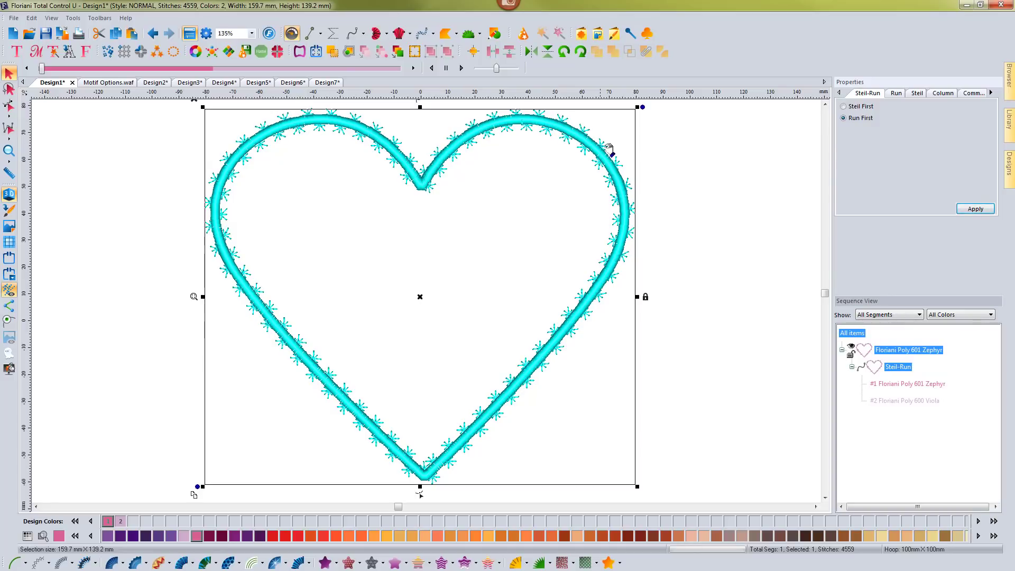
Enlarge the heart's run motif to a pattern size of 10 mm.
click(895, 93)
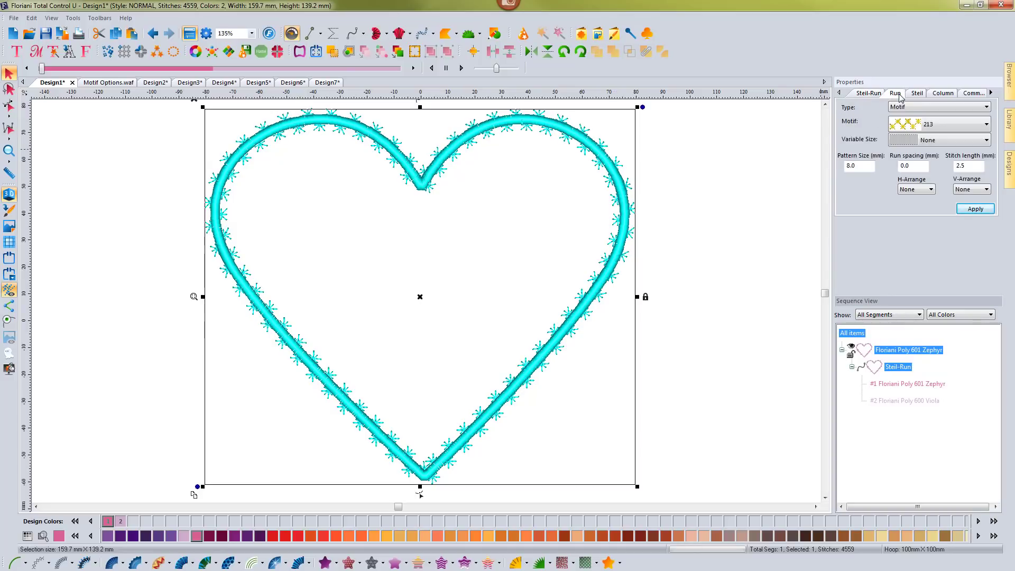
drag(864, 166, 841, 168)
text(10)
click(974, 210)
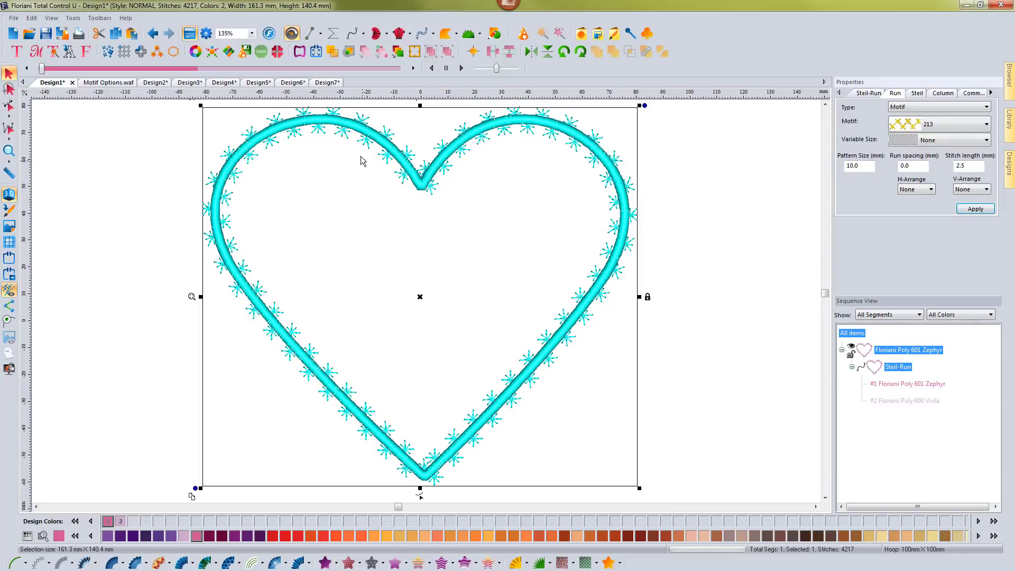
Set the heart's run motif pattern size to 13 mm.
double_click(852, 166)
text(13)
click(976, 209)
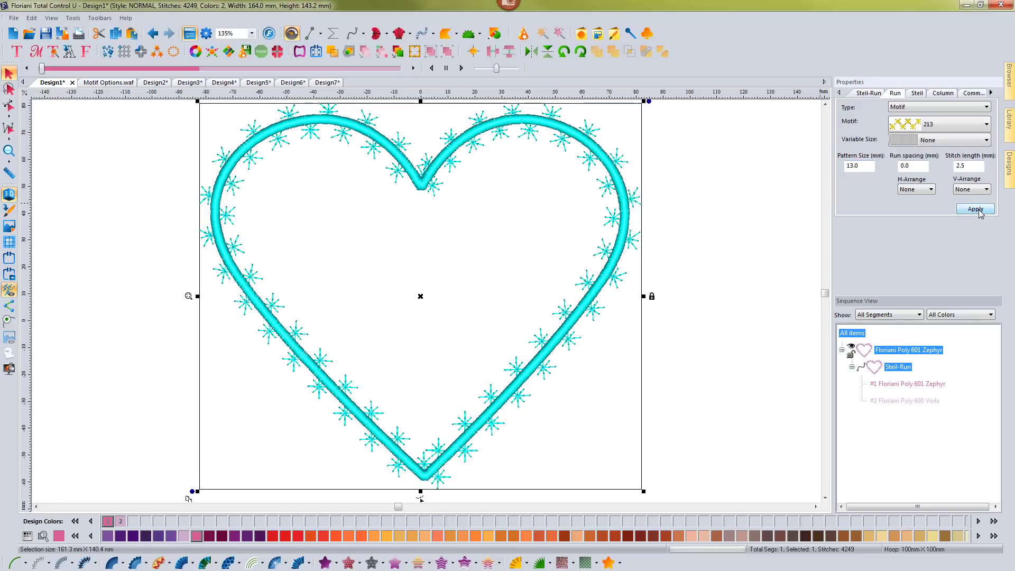
click(690, 206)
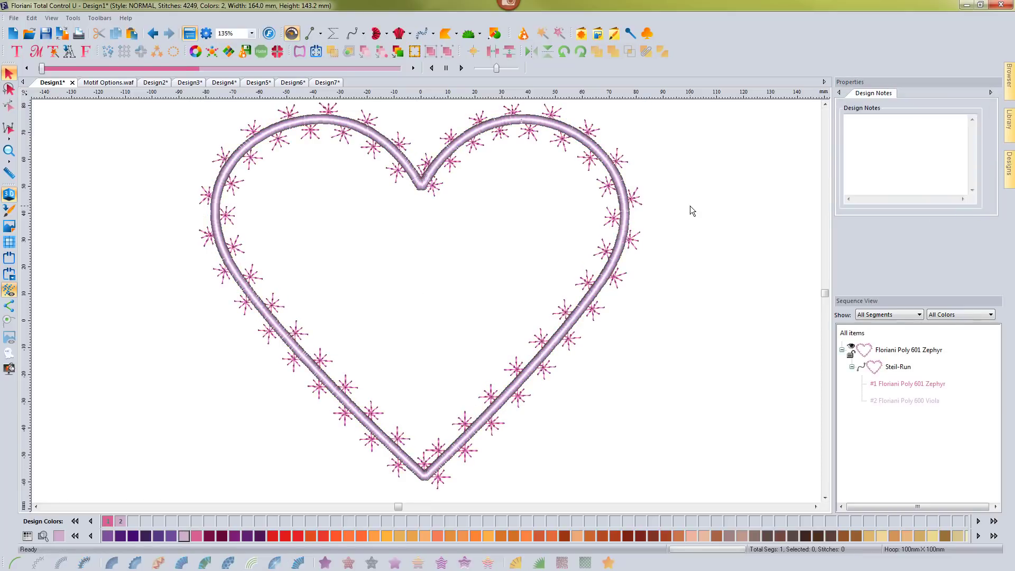
Switch the heart's Steil-Run stitching order to Steil First.
click(629, 225)
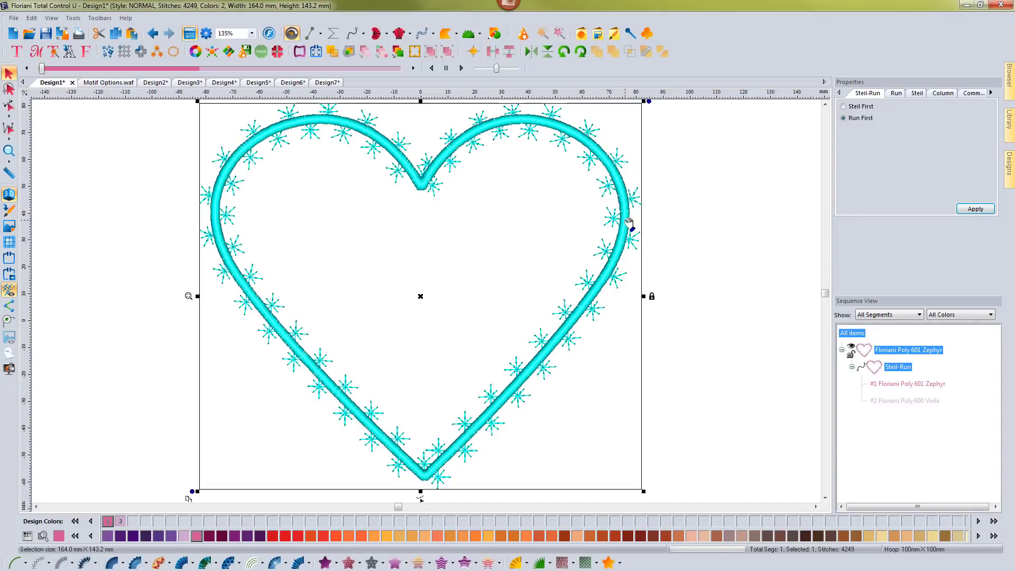
click(844, 108)
click(964, 210)
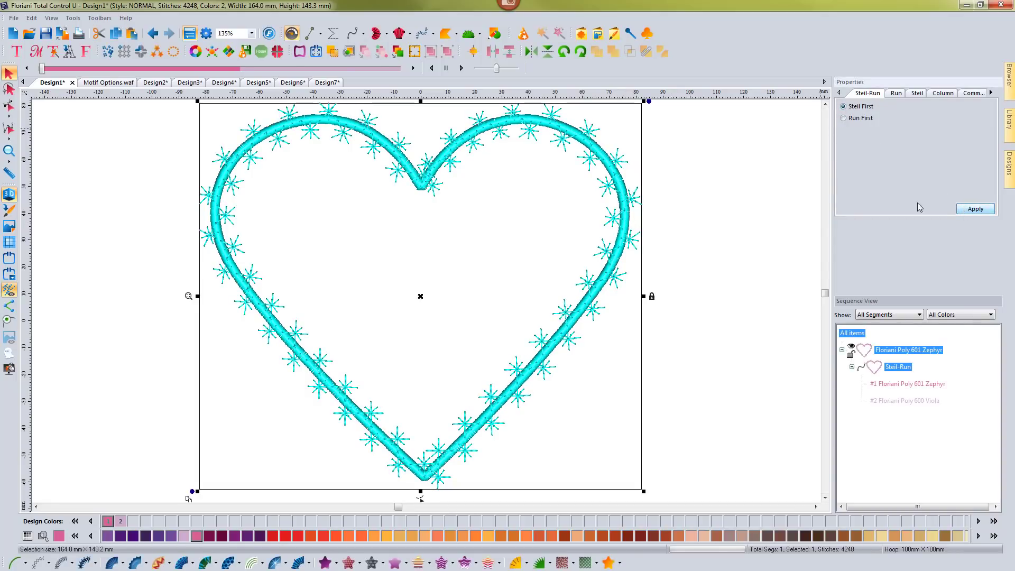
click(682, 190)
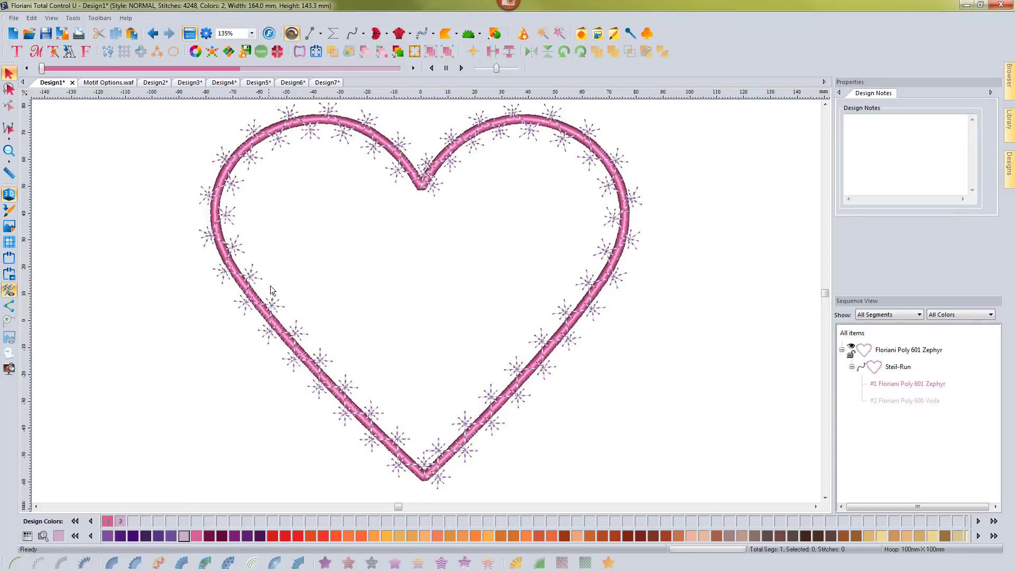